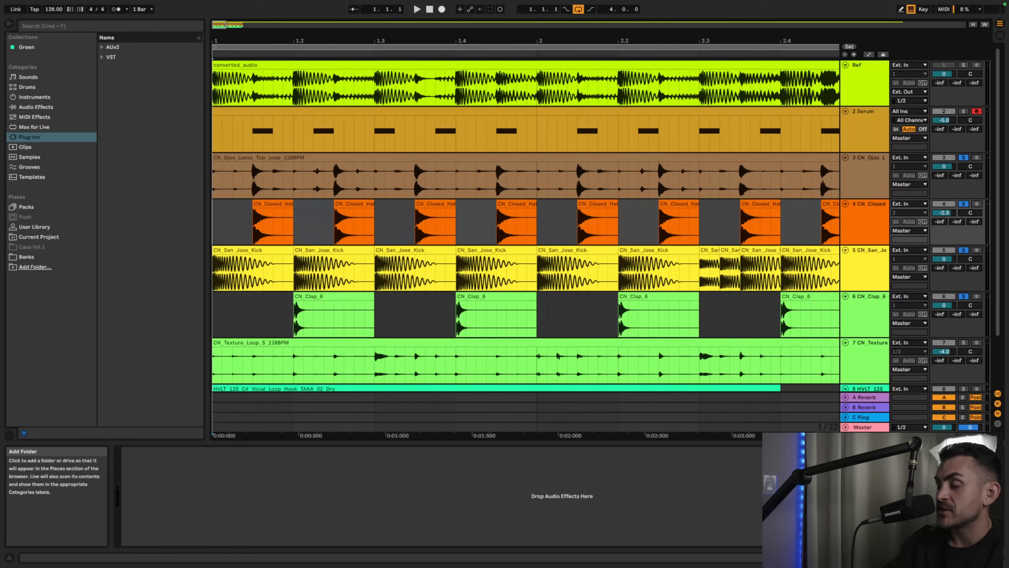
Play the soloed drum tracks through the looped section and stop playback
key("space")
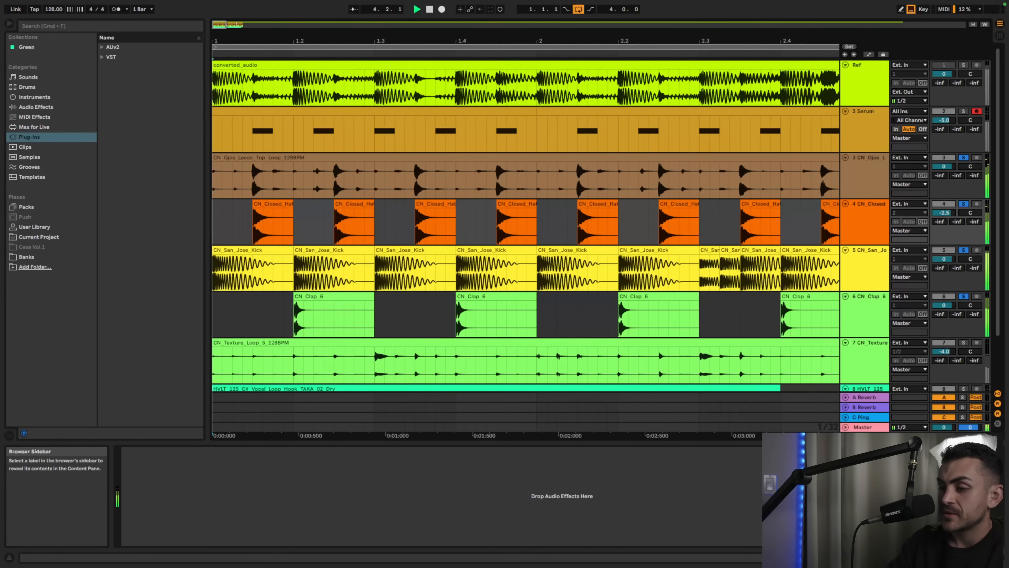
key("space")
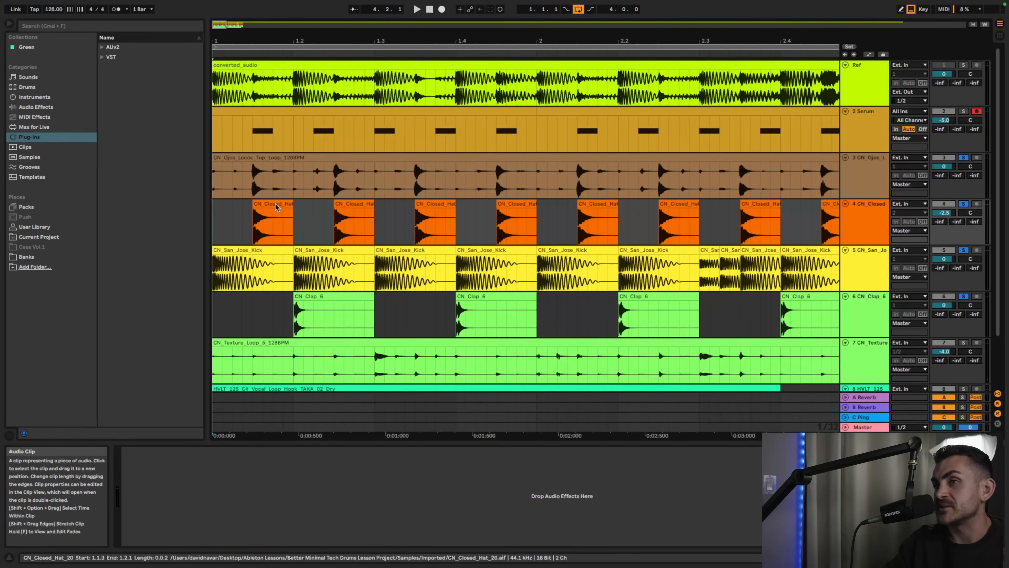
Open the first closed-hat clip's settings and choose Beats warp mode with the transient loop mode off
double_click(277, 206)
left_click(226, 235)
left_click(226, 236)
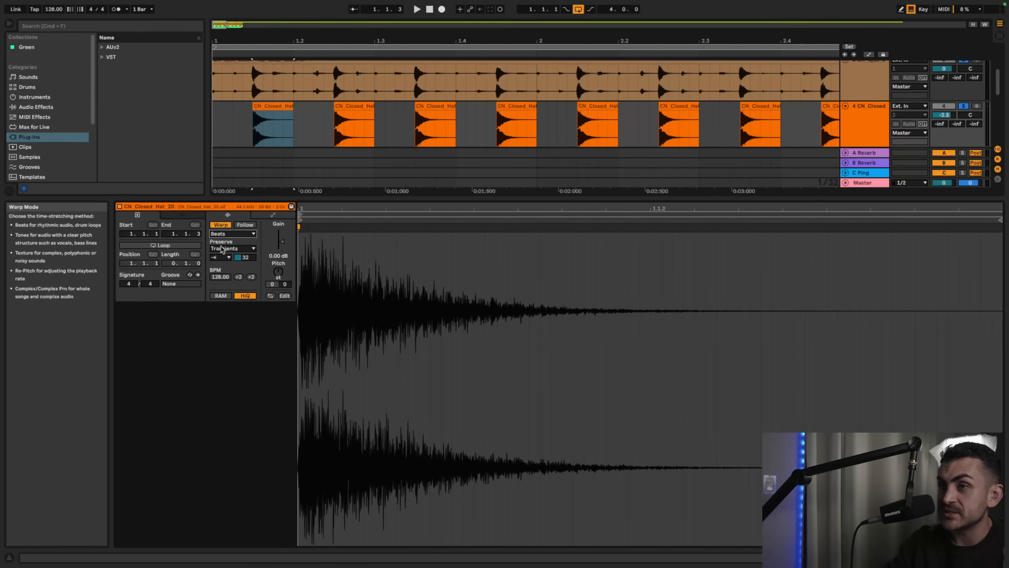
left_click(221, 257)
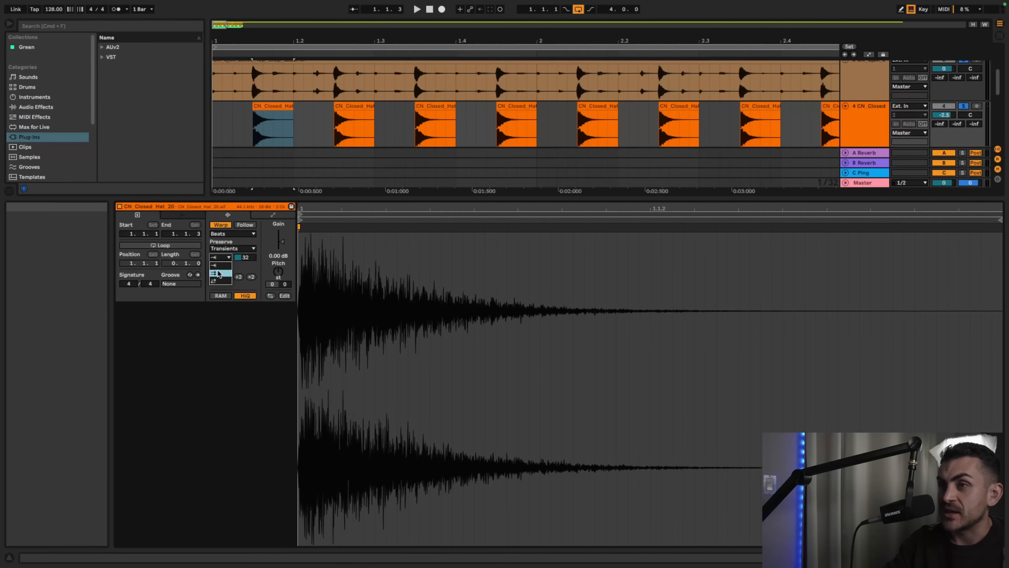
left_click(222, 267)
Try the first closed-hat clip's transient envelope at 100 and 0, readjust it and audition the hat repeatedly
left_click_drag(245, 258, 245, 223)
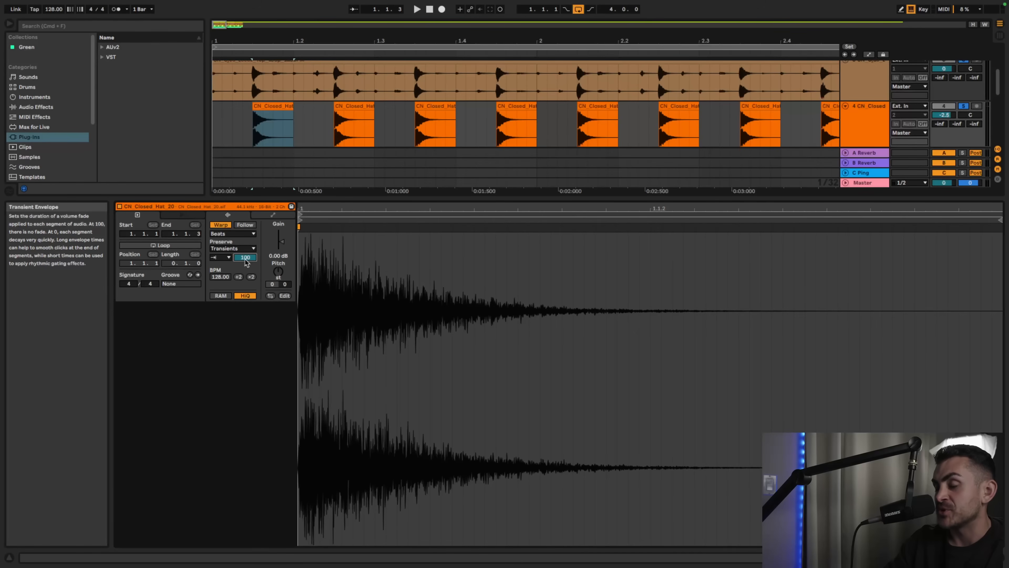
left_click_drag(245, 259, 245, 299)
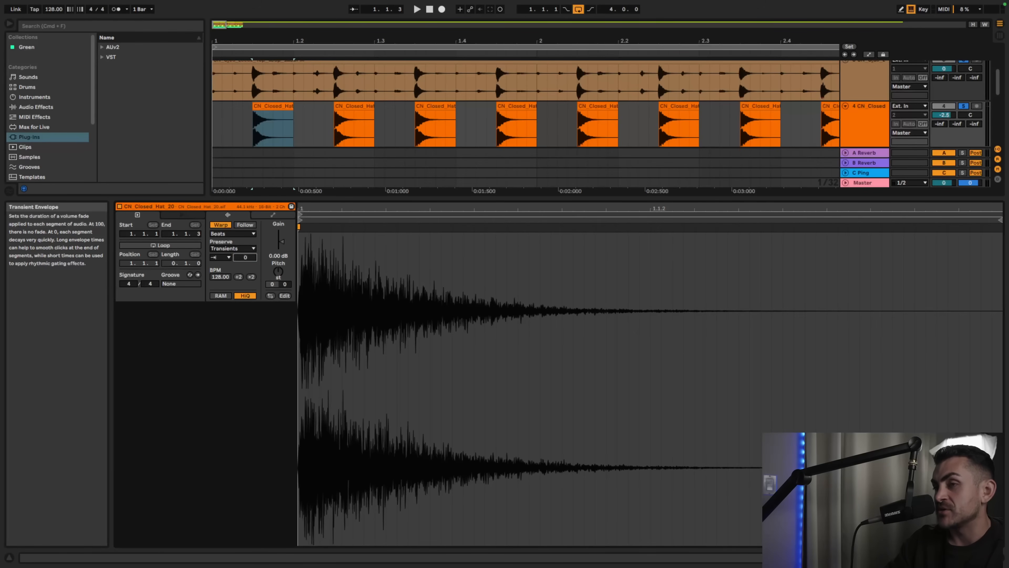
left_click_drag(246, 258, 245, 218)
mouse_move(245, 257)
left_mouse_down()
mouse_move(245, 297)
mouse_move(246, 260)
left_mouse_up()
key("space")
key("space")
key("space")
key("space")
key("space")
key("space")
key("space")
key("space")
key("space")
key("space")
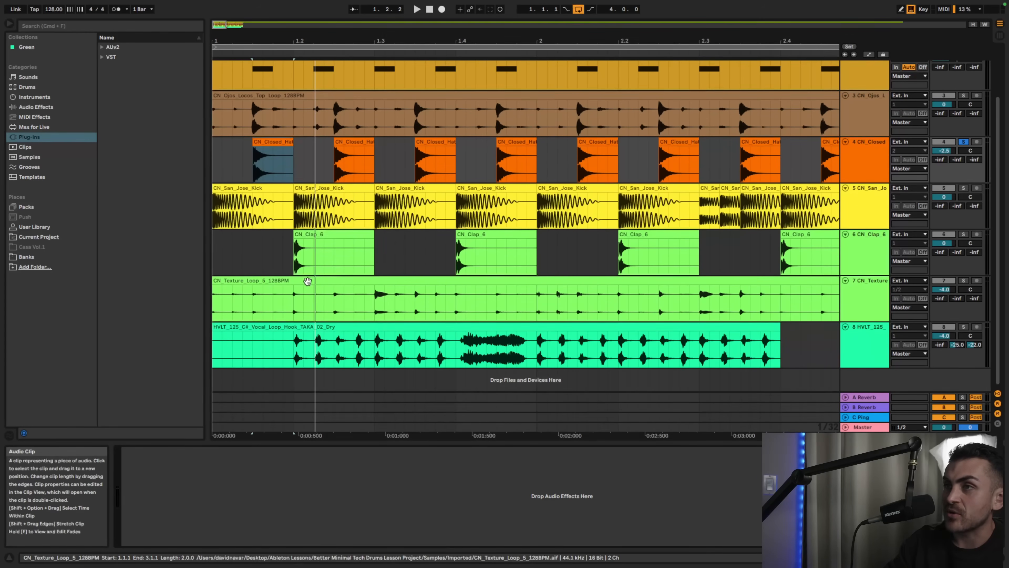
scroll(308, 285, "up", 1)
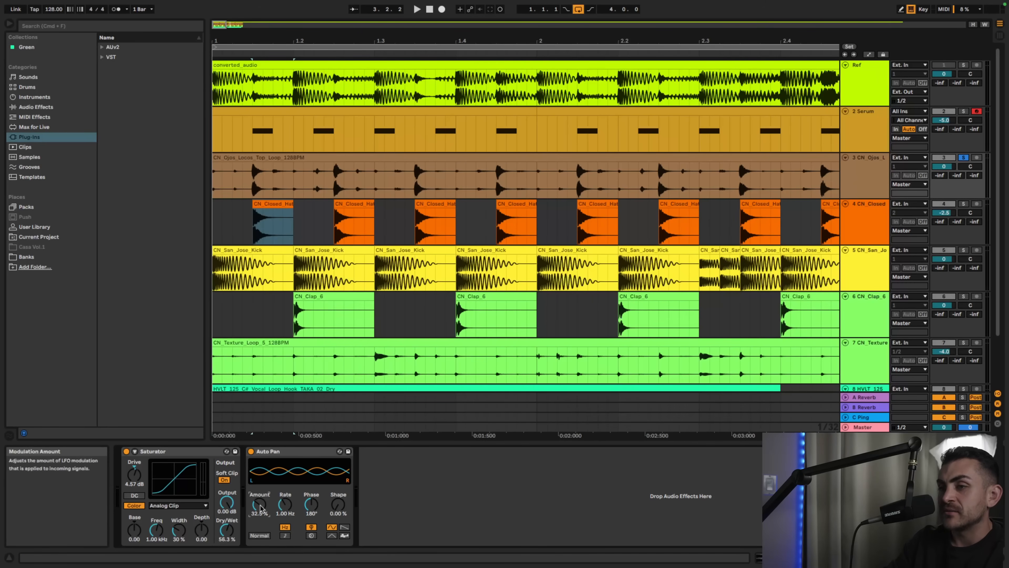
Set the top loop's Auto Pan amount to 34.1%, auditioning it soloed and, with solo off, in the full mix
left_click_drag(259, 504, 259, 497)
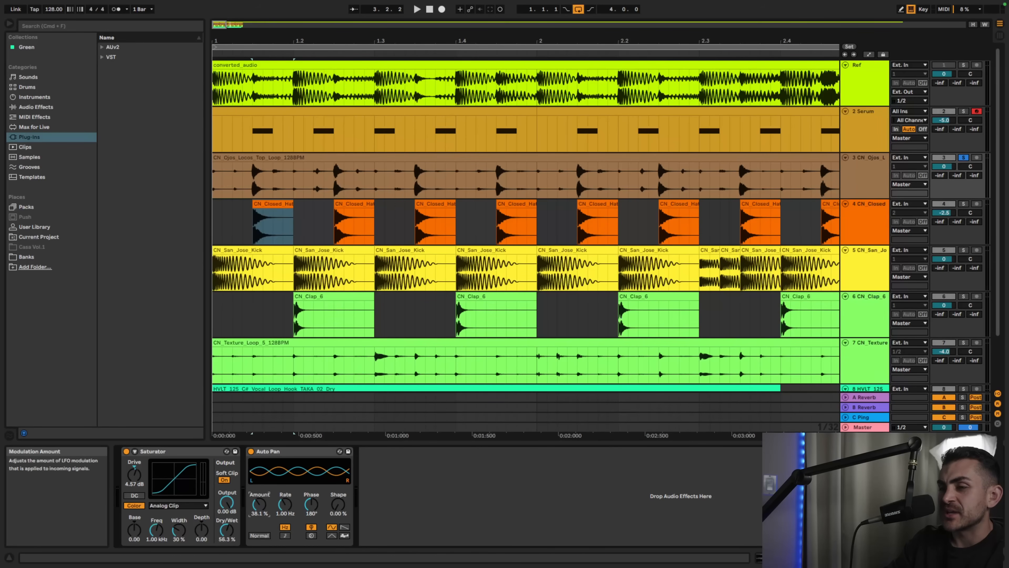
key("space")
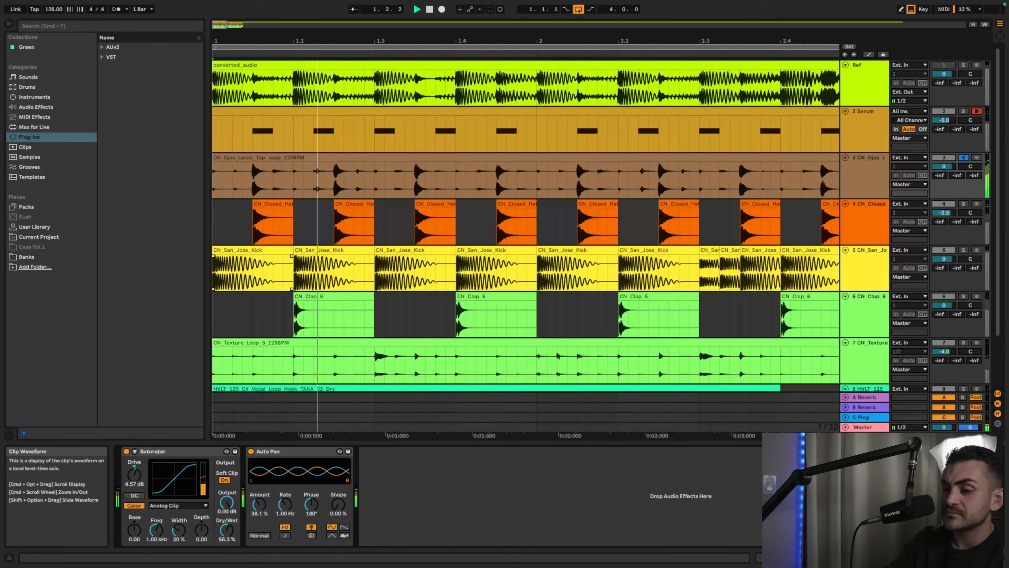
mouse_move(265, 507)
left_mouse_down()
mouse_move(264, 476)
mouse_move(264, 497)
left_mouse_up()
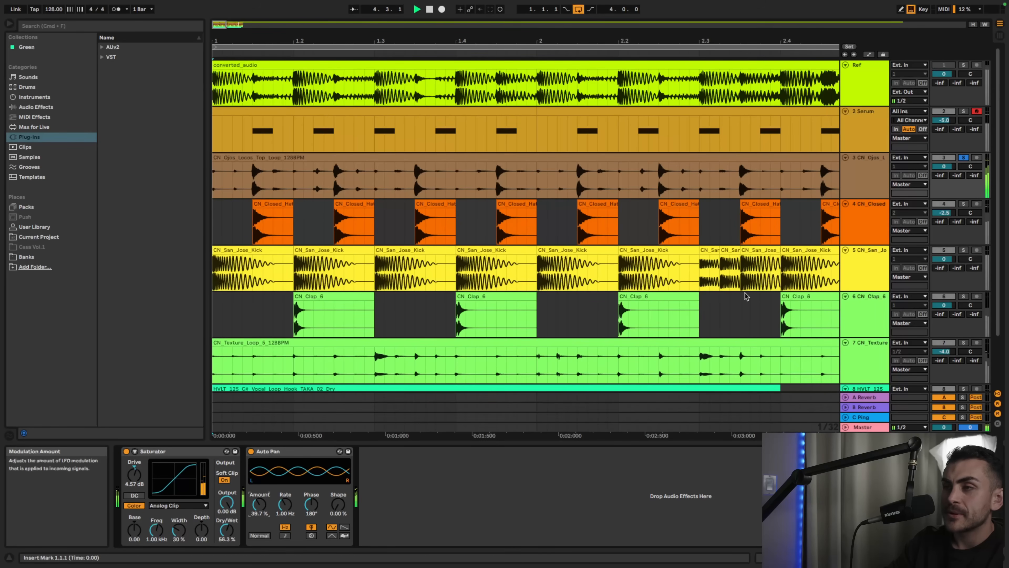
left_click(963, 157)
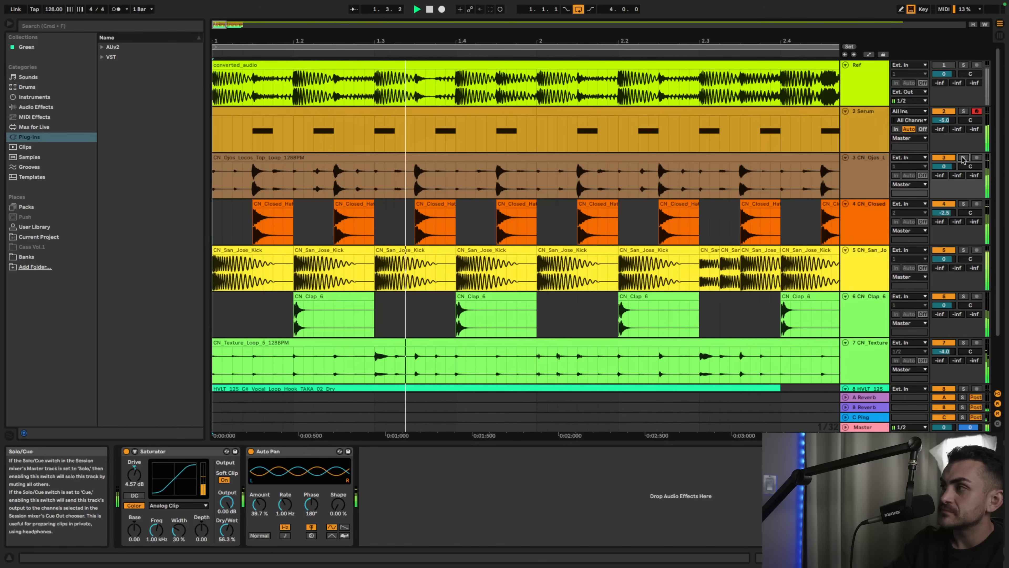
mouse_move(262, 507)
left_mouse_down()
mouse_move(262, 487)
mouse_move(261, 510)
left_mouse_up()
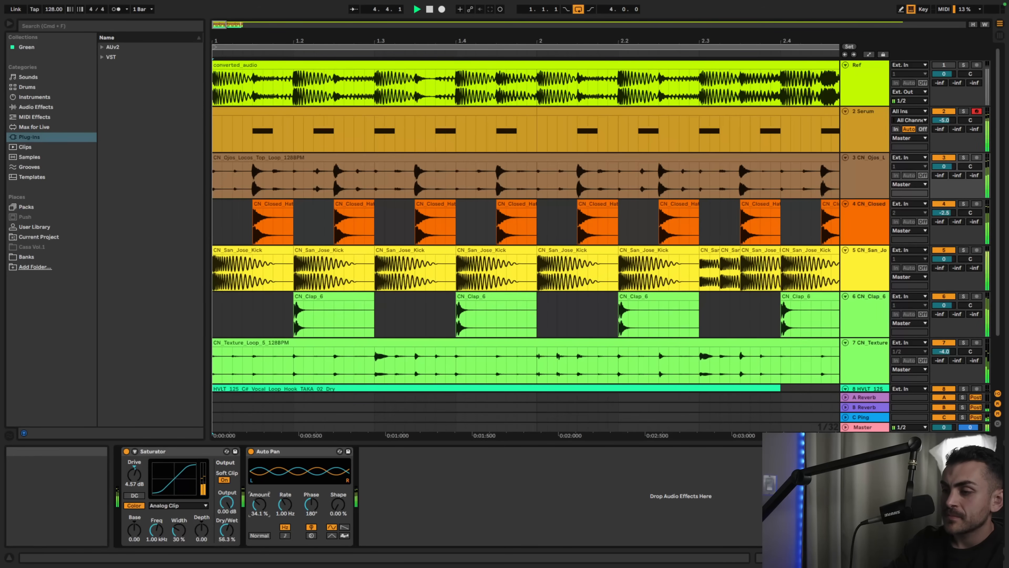
key("space")
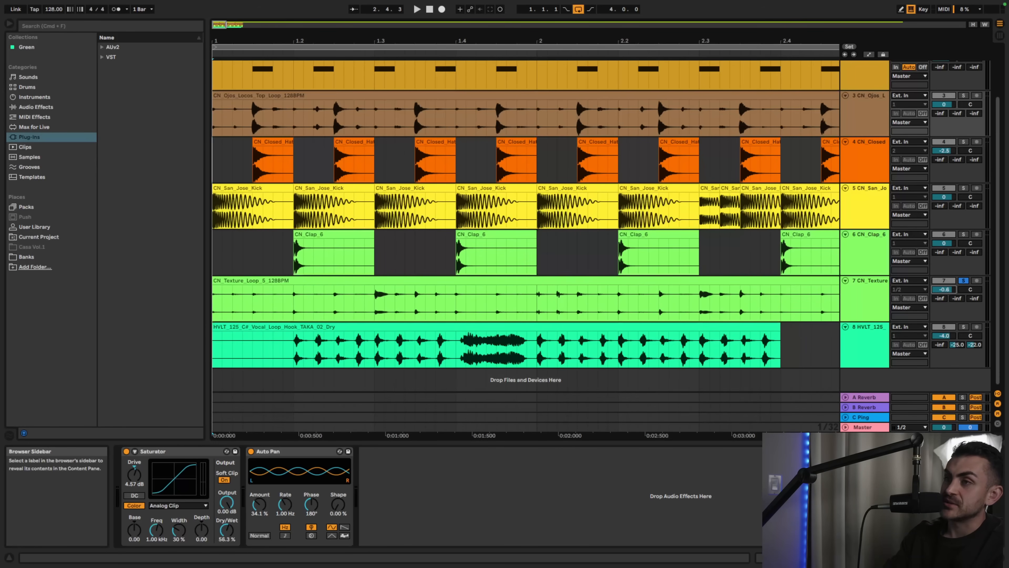
Play the soloed texture loop and take its track out of solo
key("space")
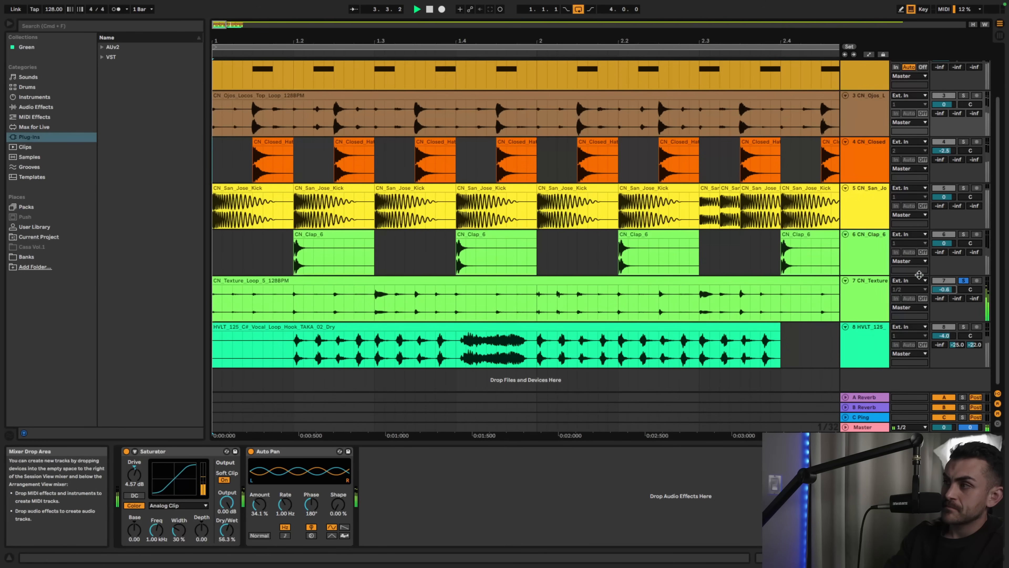
left_click(964, 280)
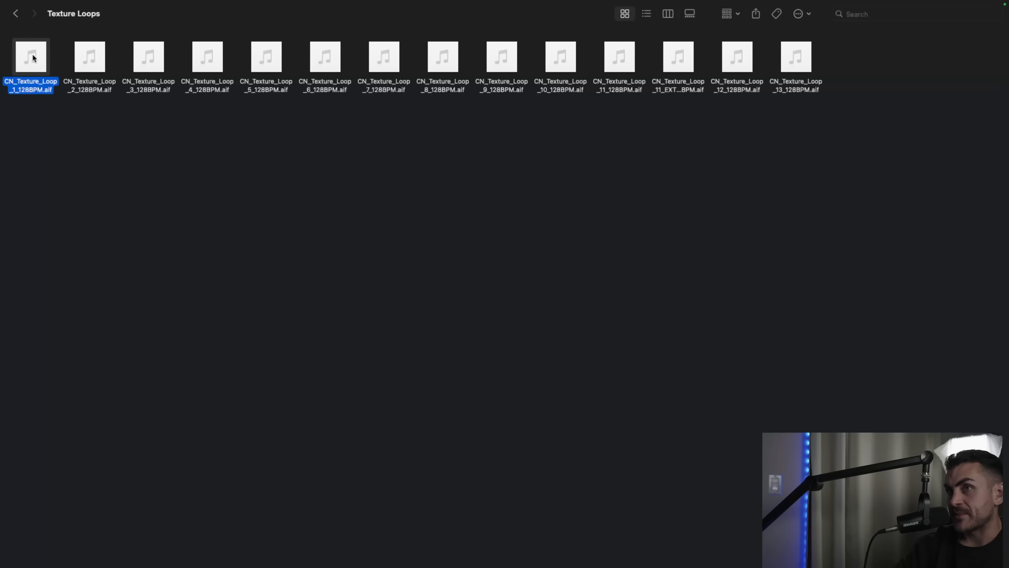
Switch to Finder and preview the samples in the Texture Loops folder, including loops 1, 11, 11_EXT, 12, 13, 9 and 8
left_click(95, 167)
left_click(31, 56)
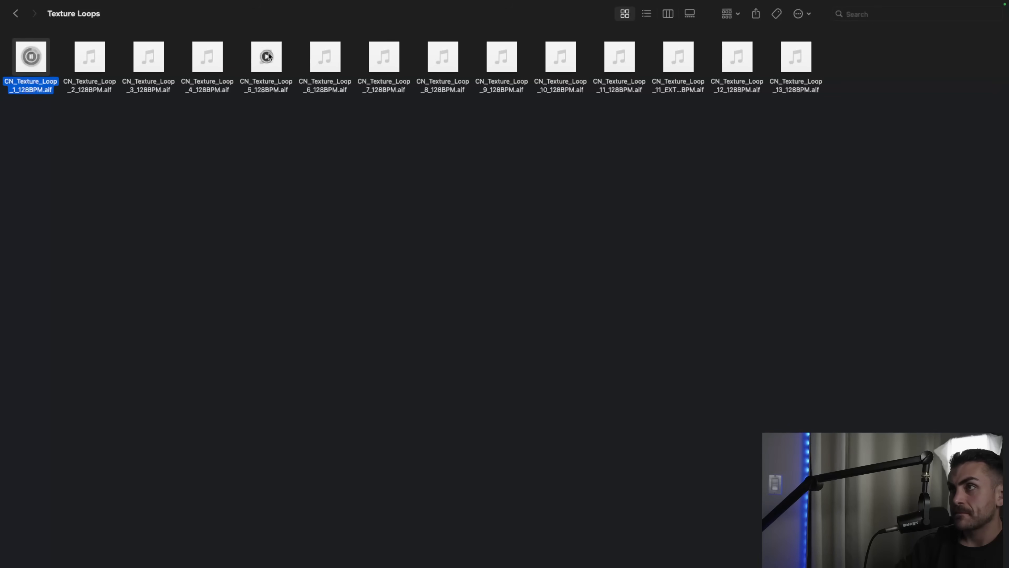
left_click(623, 56)
mouse_move(680, 58)
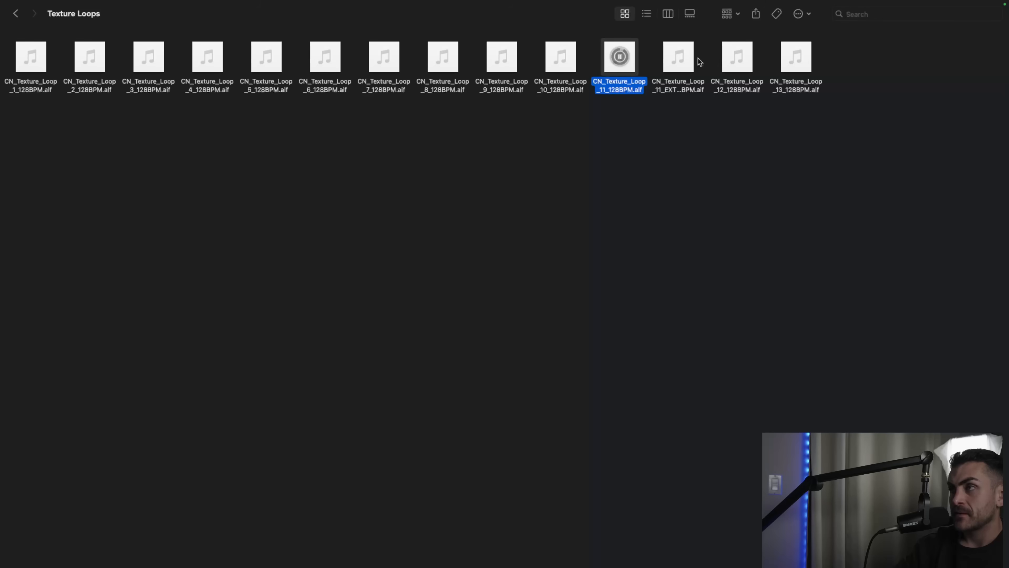
left_click(680, 58)
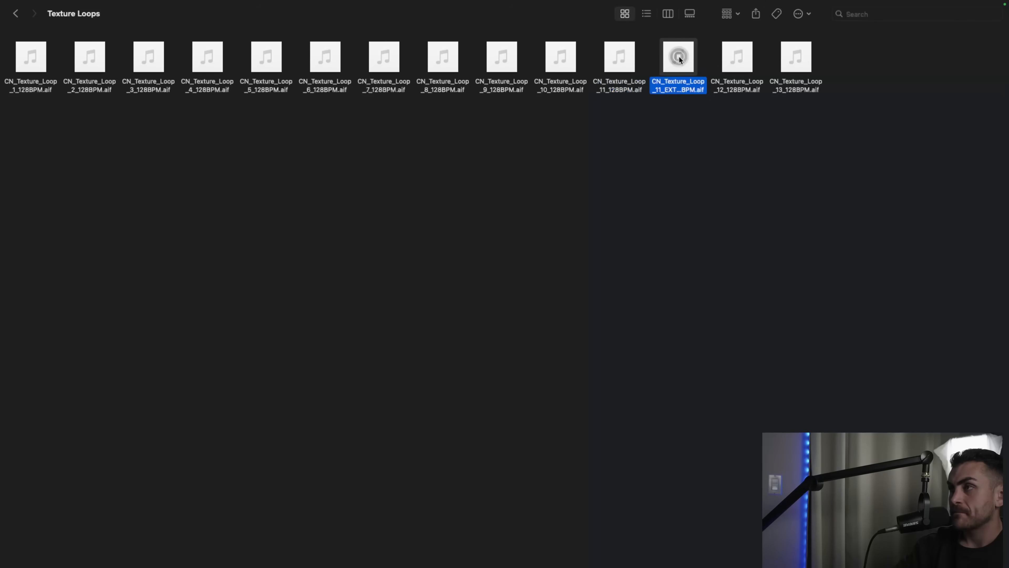
left_click(740, 55)
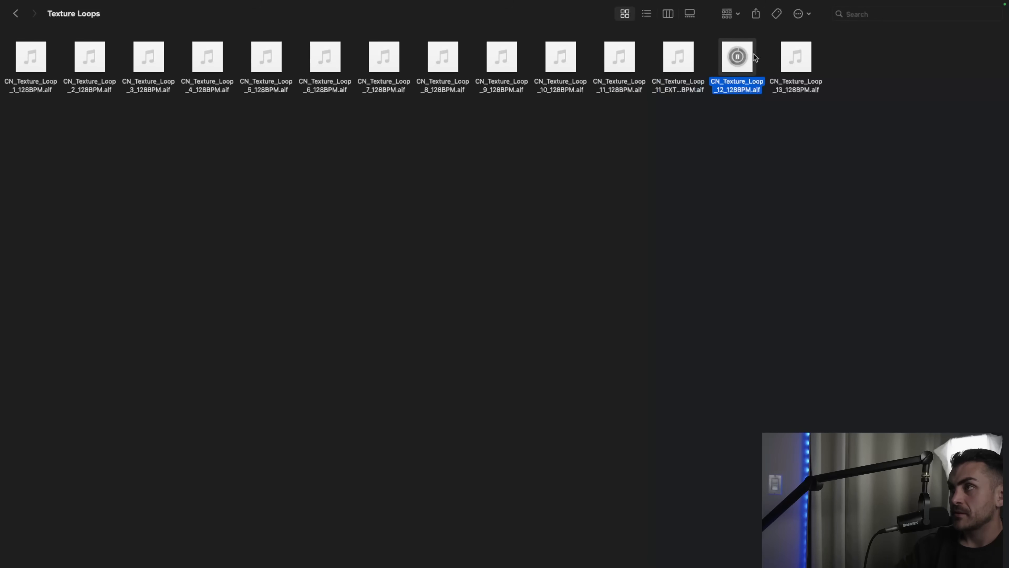
left_click(798, 59)
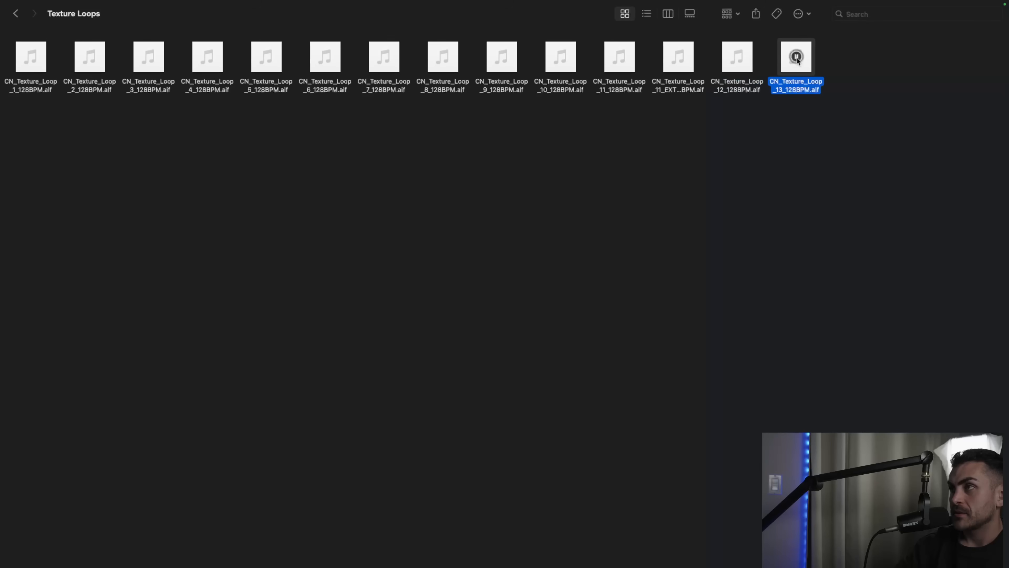
left_click(503, 57)
mouse_move(459, 64)
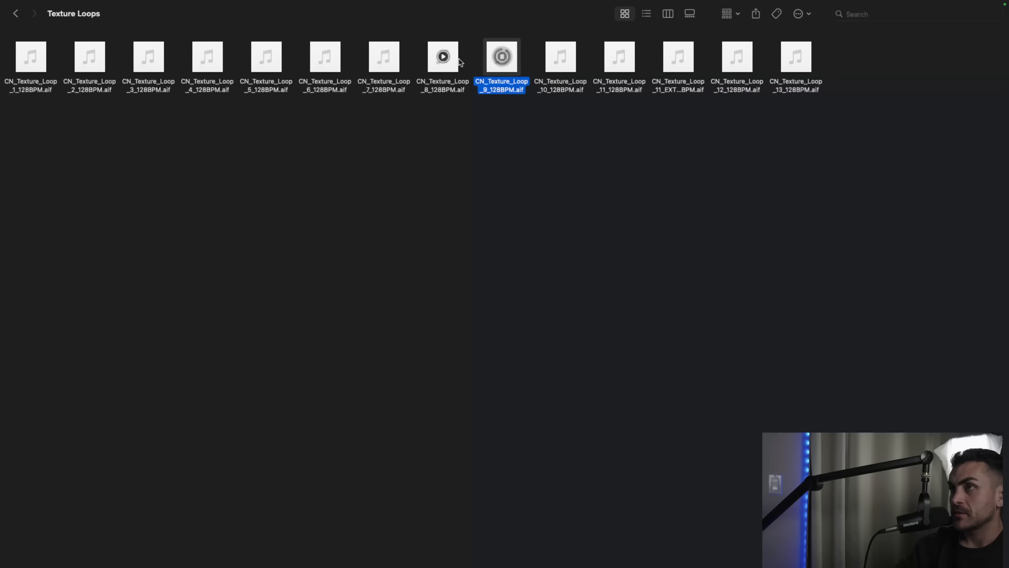
left_click(444, 58)
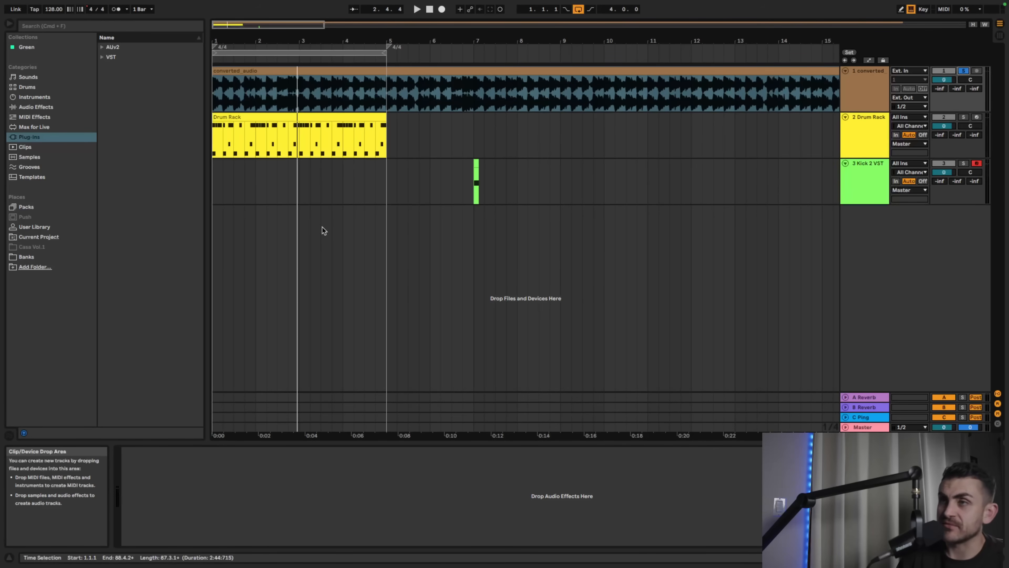
Solo the Drum Rack track instead of the converted audio track and play its clip from the start
left_click(964, 118)
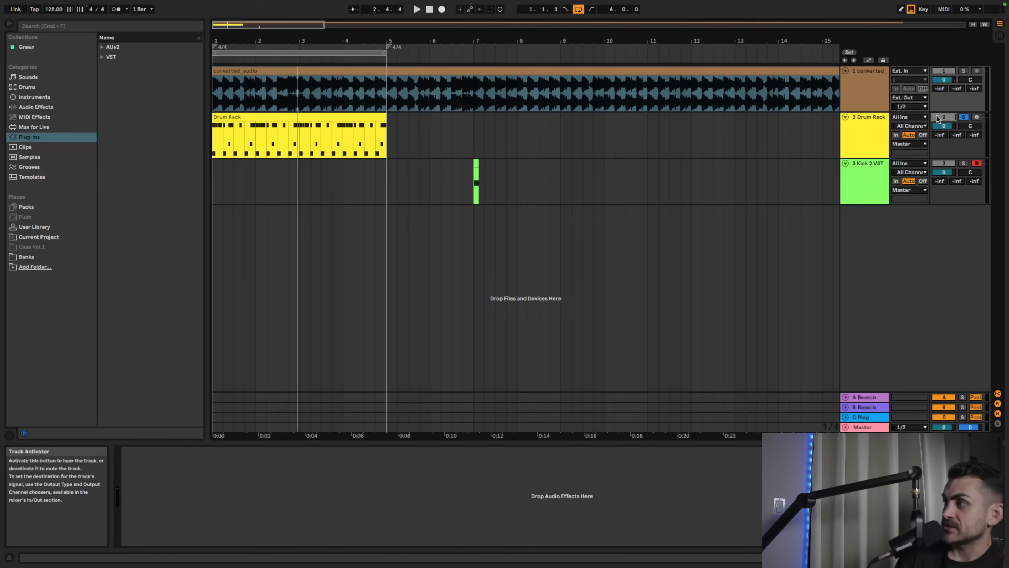
left_click(214, 147)
key("space")
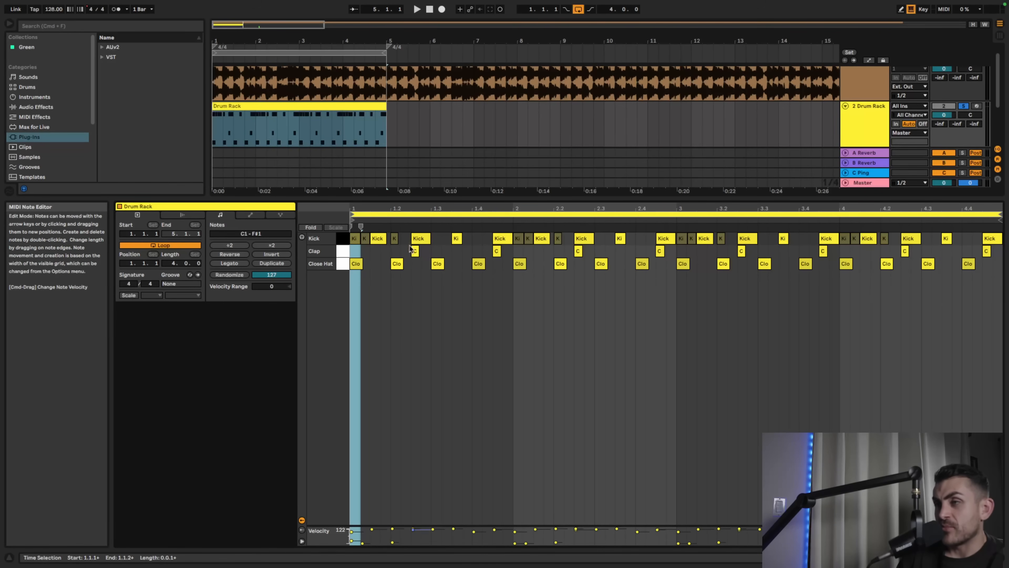
key("alt+Right")
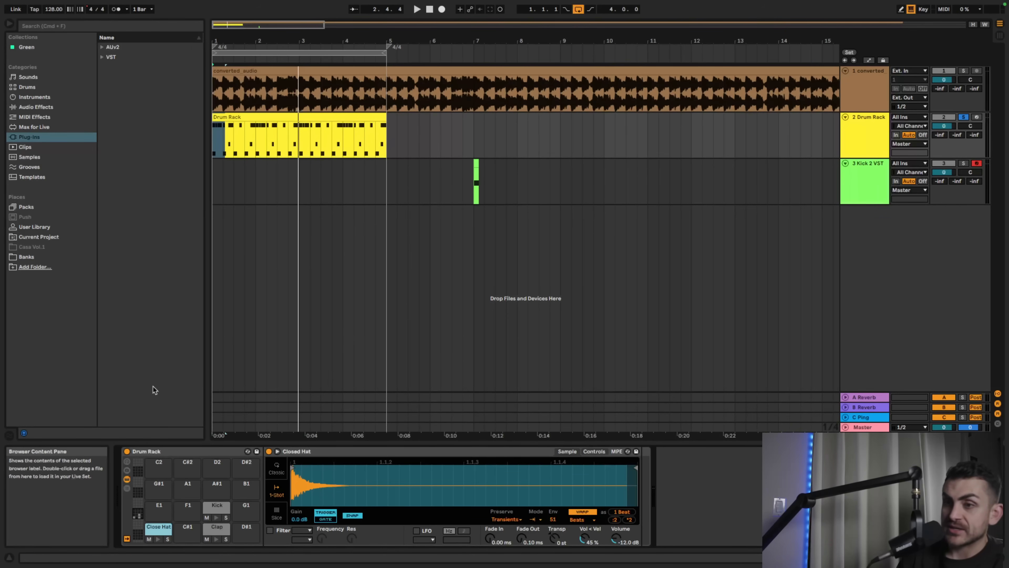
Solo the closed hat pad inside the Drum Rack and audition its first hits repeatedly
left_click(167, 539)
key("space")
key("space")
key("space")
key("space")
key("space")
key("space")
key("space")
key("space")
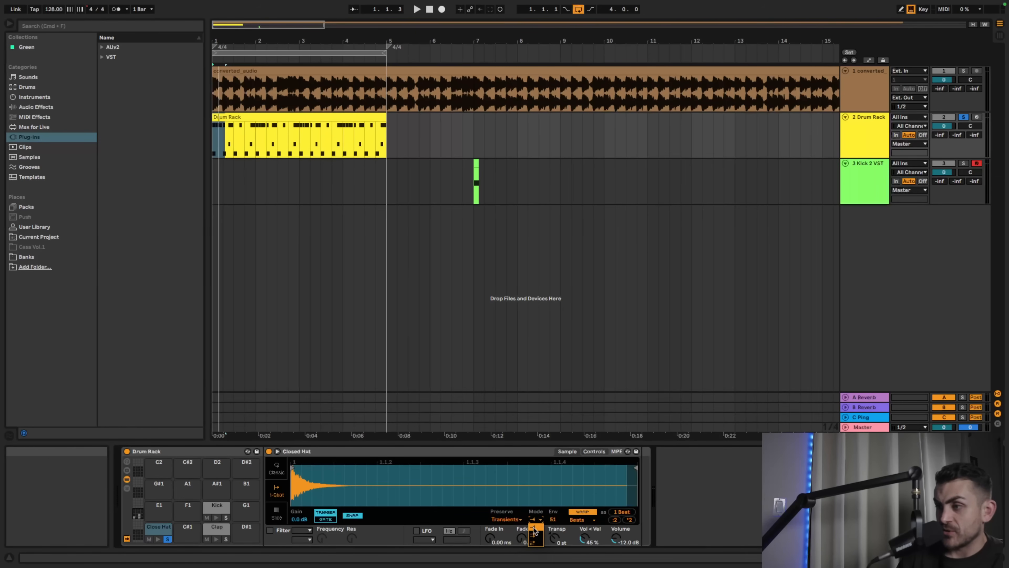
Set the closed hat sample's transient envelope to 27 and audition the hat repeatedly before and after the change
key("space")
key("space")
key("space")
key("space")
key("space")
key("space")
key("space")
key("space")
key("space")
mouse_move(553, 519)
left_mouse_down()
mouse_move(553, 501)
mouse_move(553, 532)
left_mouse_up()
key("space")
key("space")
key("space")
key("space")
key("space")
key("space")
key("space")
key("space")
key("space")
key("space")
key("space")
key("space")
key("space")
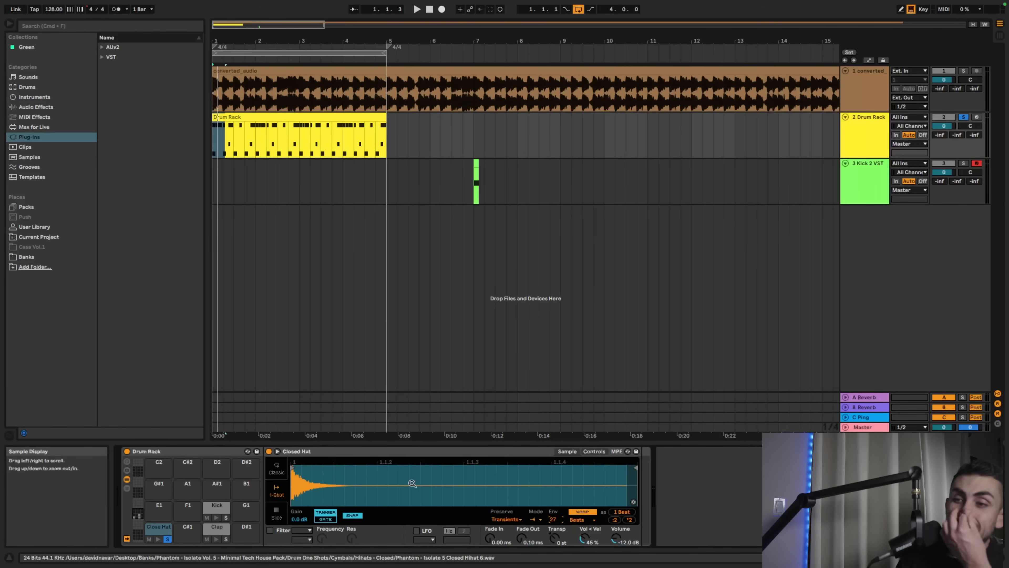